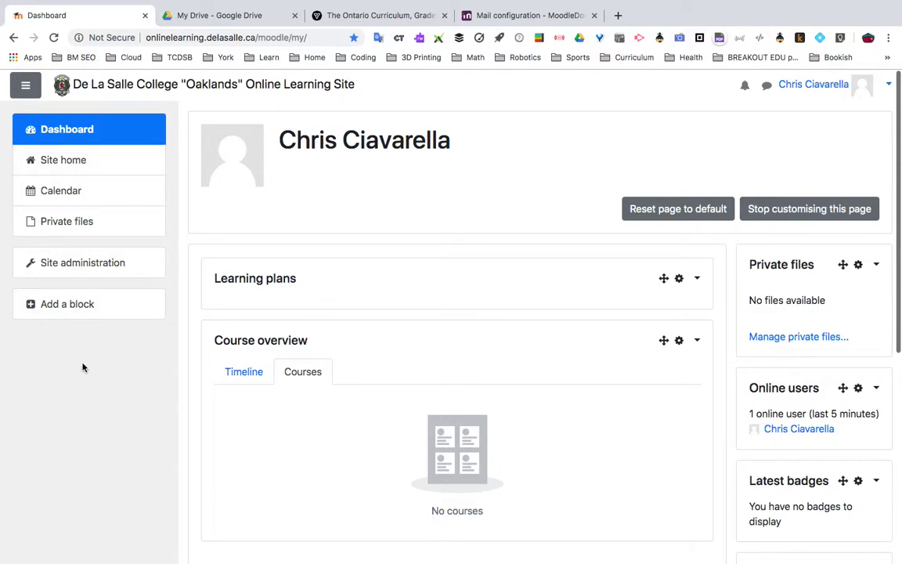
Go to the site home page listing Data Management, Moodle Tutorials and Challenge and Change in Society
{"action": "left_click", "coordinate": [79, 166]}
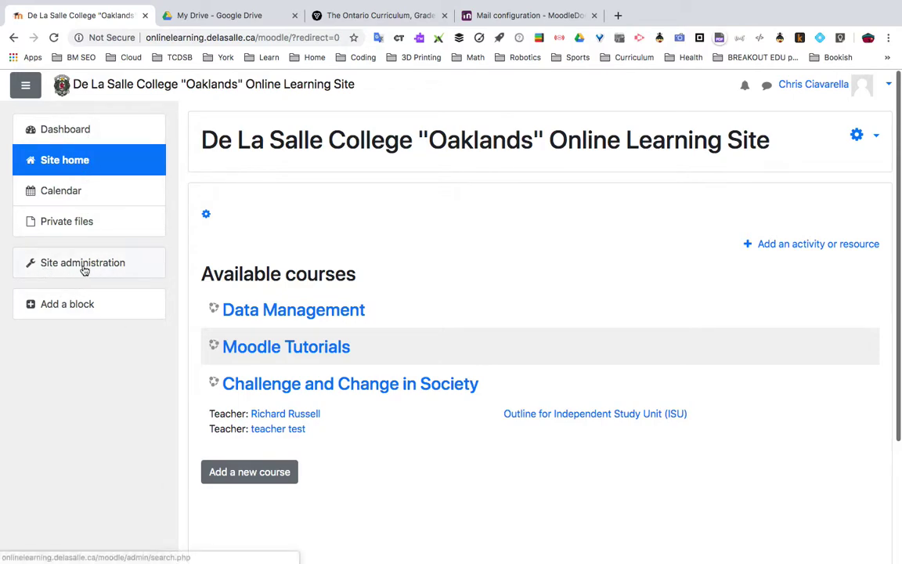
Go through Site administration › Users › Accounts to the Add a new user form
{"action": "left_click", "coordinate": [113, 270]}
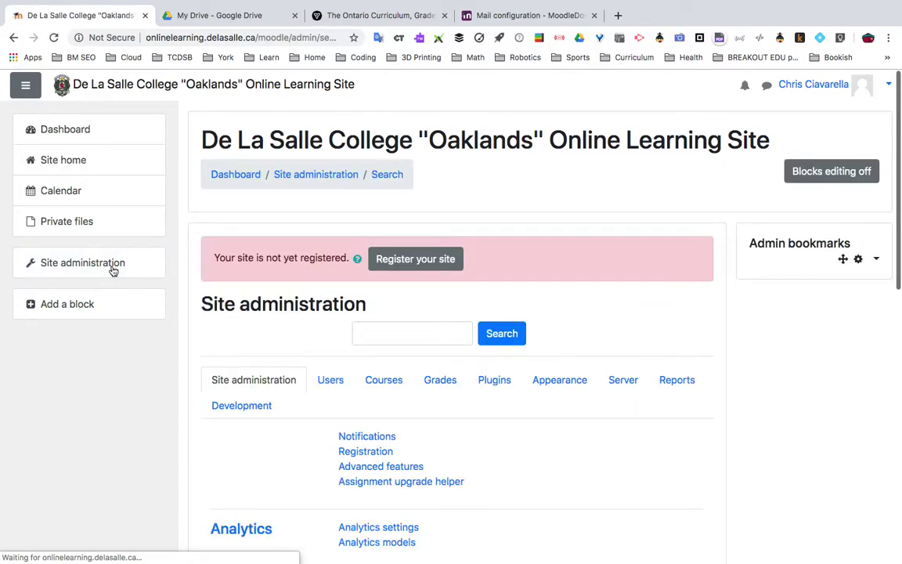
{"action": "scroll", "coordinate": [243, 356], "scroll_direction": "down", "scroll_amount": 3}
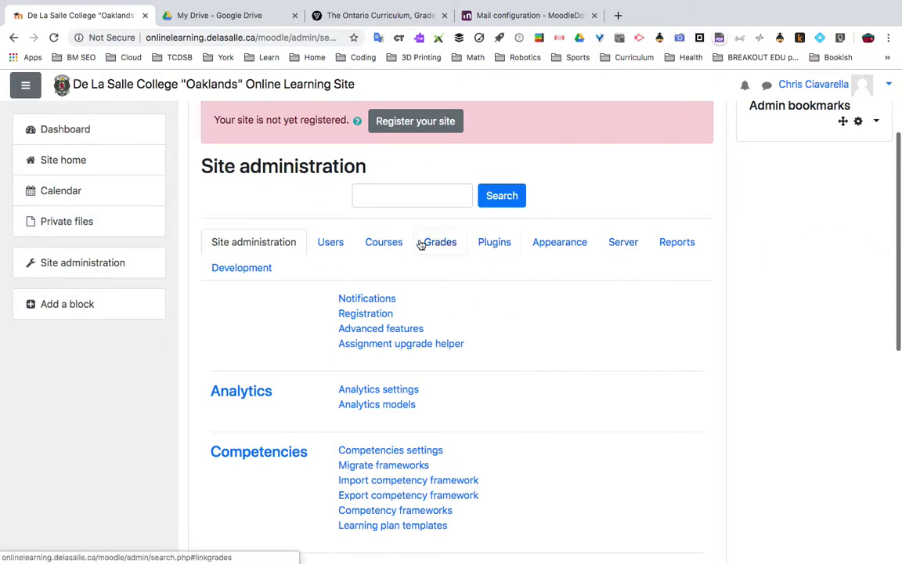
{"action": "left_click", "coordinate": [332, 245]}
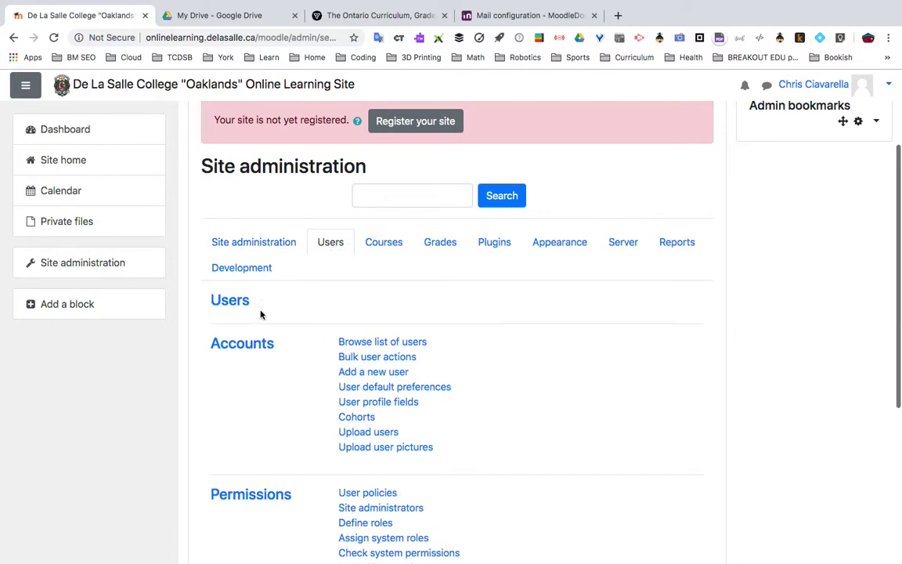
{"action": "scroll", "coordinate": [280, 423], "scroll_direction": "down", "scroll_amount": 2}
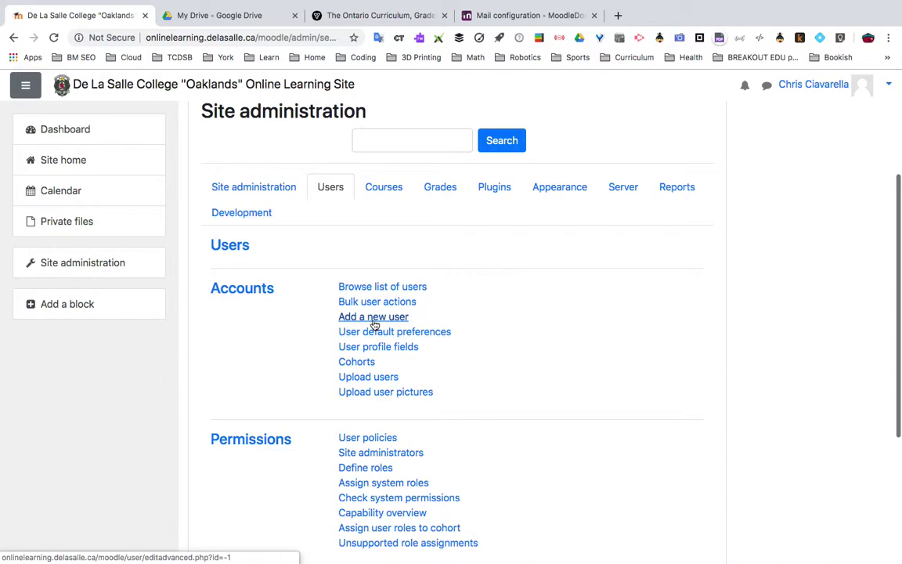
{"action": "left_click", "coordinate": [374, 324]}
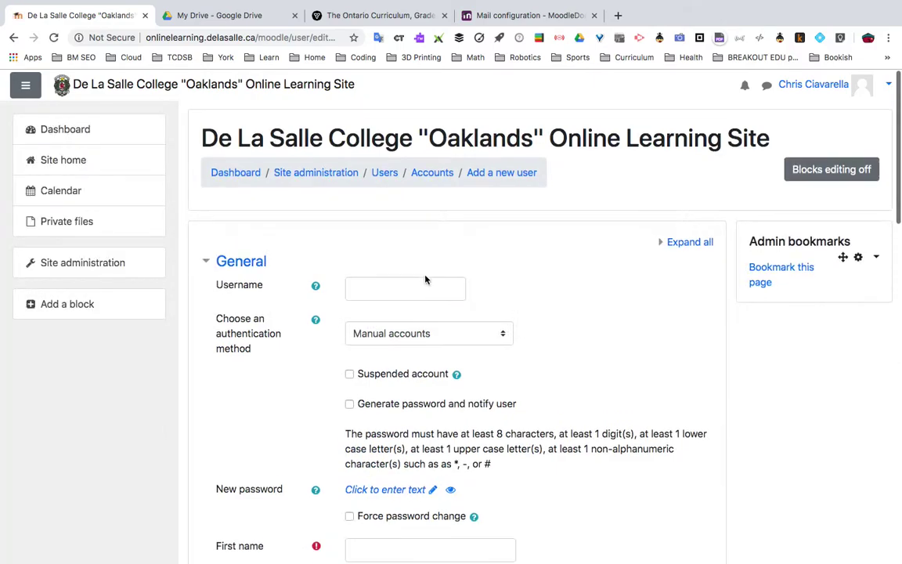
Place the cursor in the empty Username field and review the blank new-user form
{"action": "scroll", "coordinate": [425, 280], "scroll_direction": "down", "scroll_amount": 2}
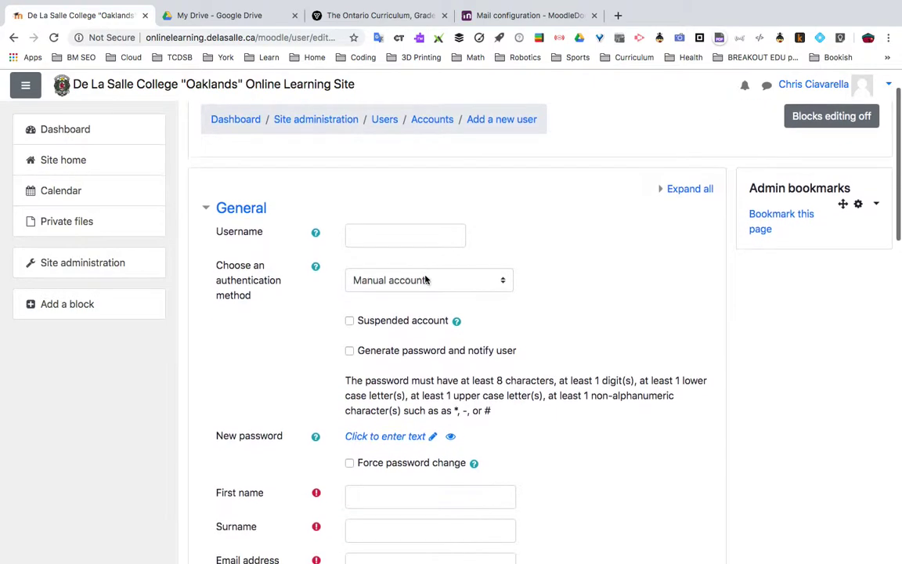
{"action": "left_click", "coordinate": [405, 238]}
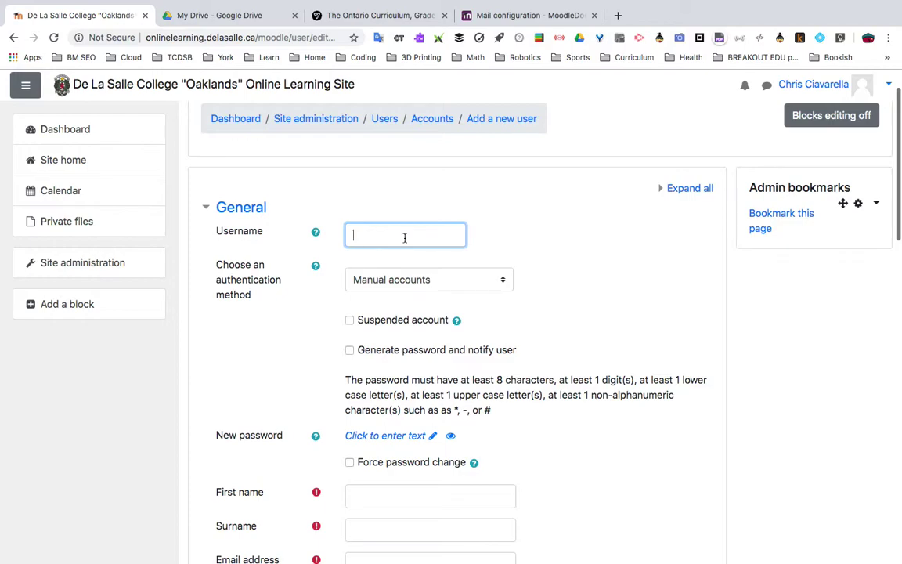
{"action": "scroll", "coordinate": [407, 317], "scroll_direction": "down", "scroll_amount": 2}
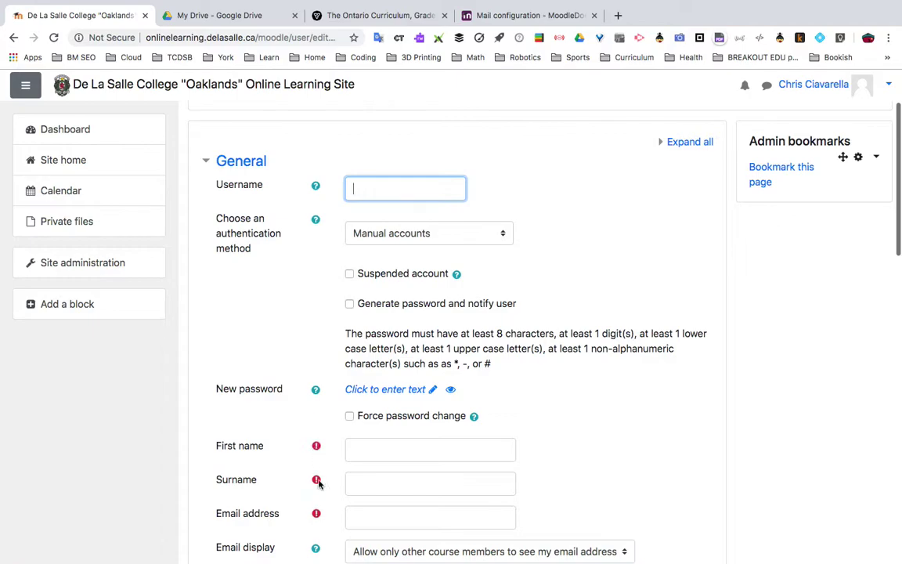
{"action": "scroll", "coordinate": [317, 489], "scroll_direction": "down", "scroll_amount": 15}
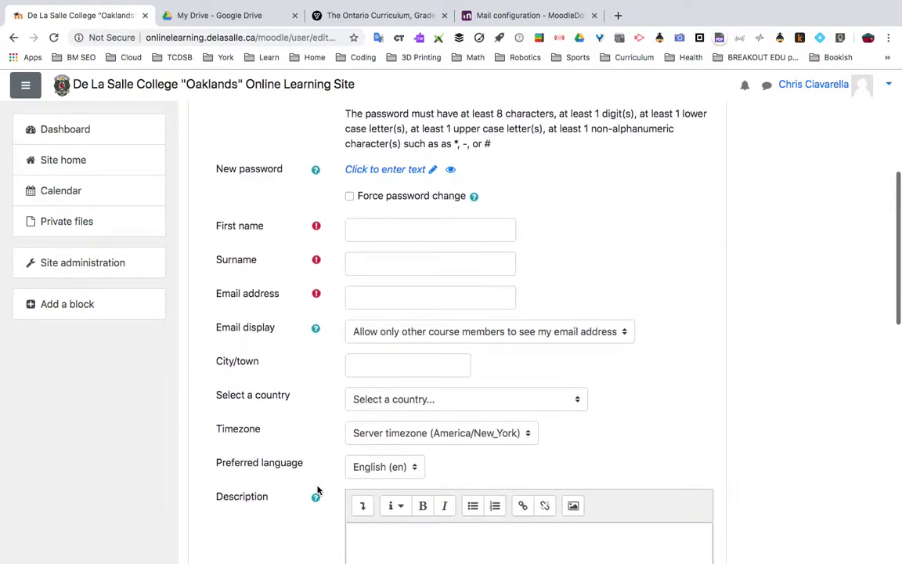
{"action": "scroll", "coordinate": [317, 489], "scroll_direction": "up", "scroll_amount": 15}
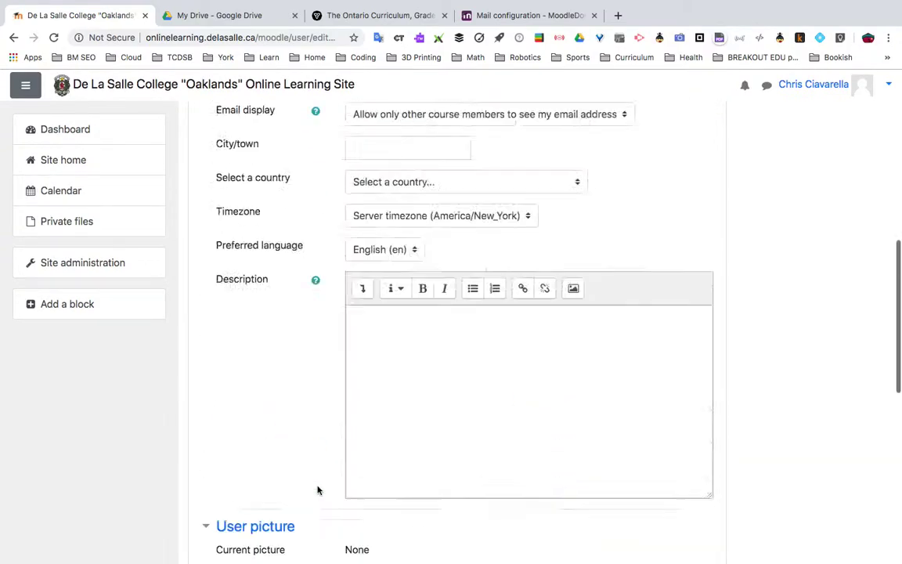
{"action": "scroll", "coordinate": [317, 489], "scroll_direction": "down", "scroll_amount": 2}
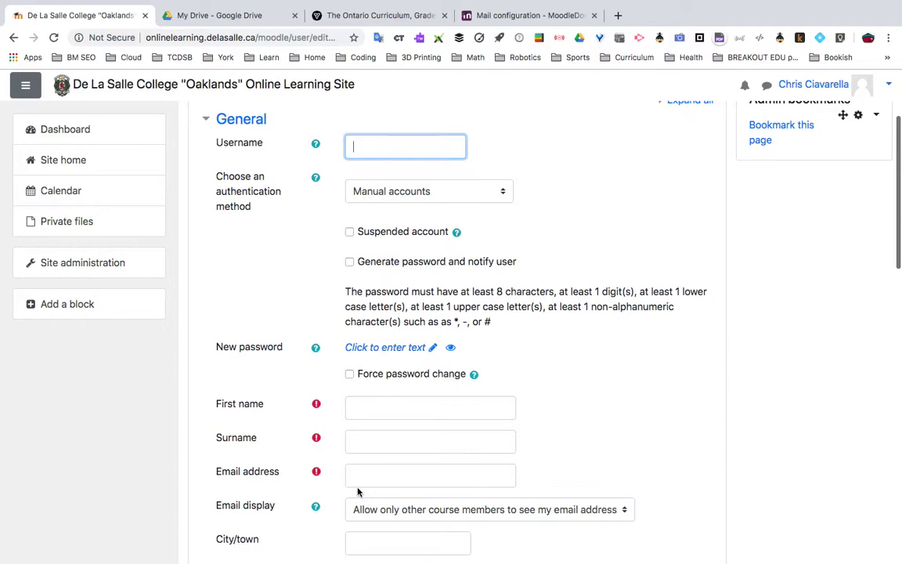
Enter the new user's first name and surname
{"action": "left_click", "coordinate": [380, 409]}
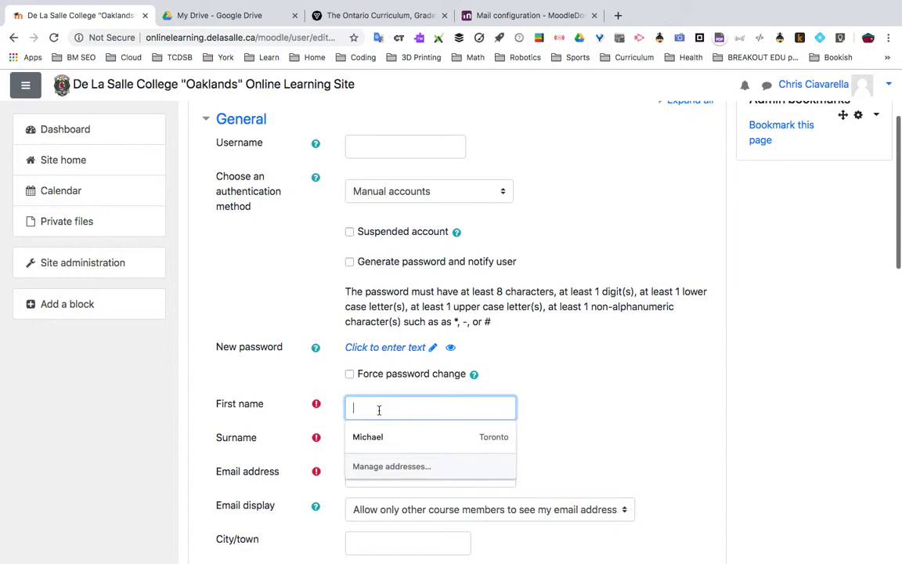
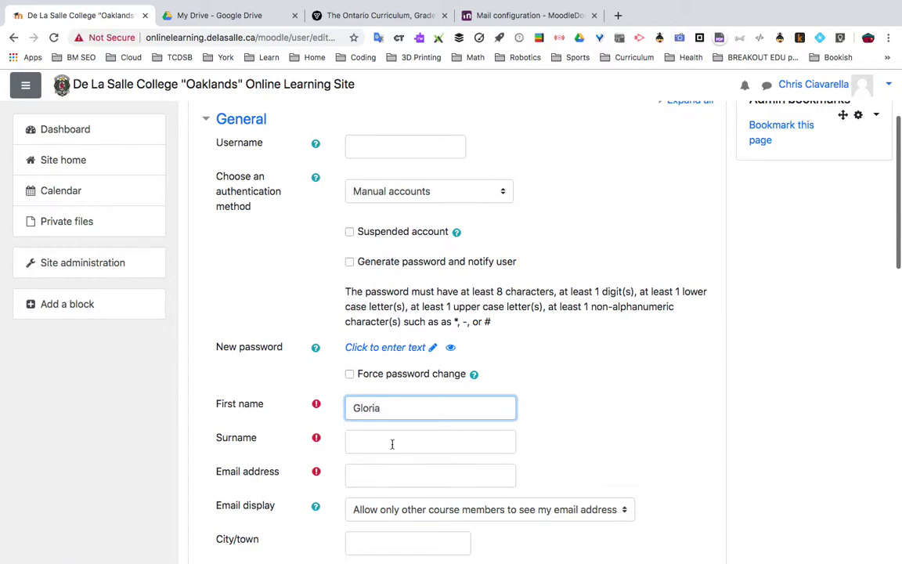
{"action": "left_click", "coordinate": [393, 443]}
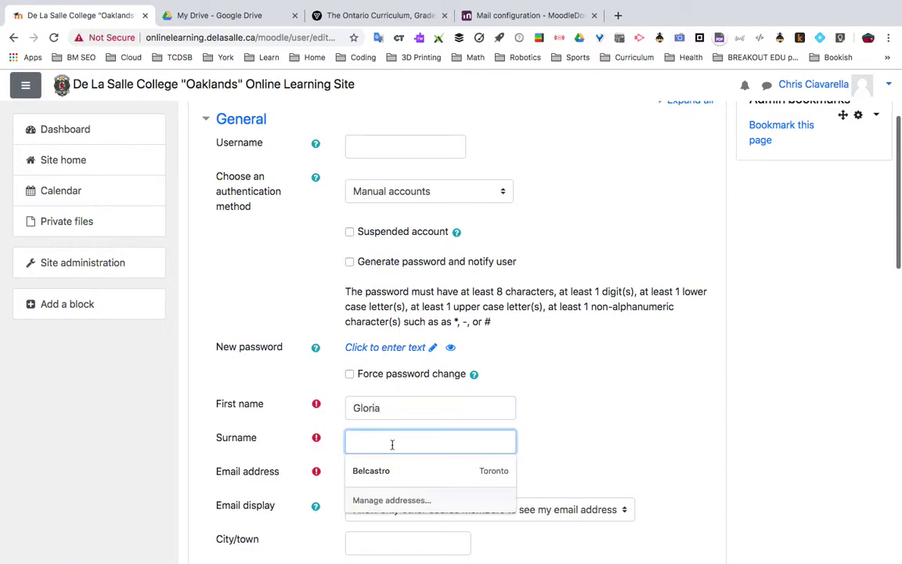
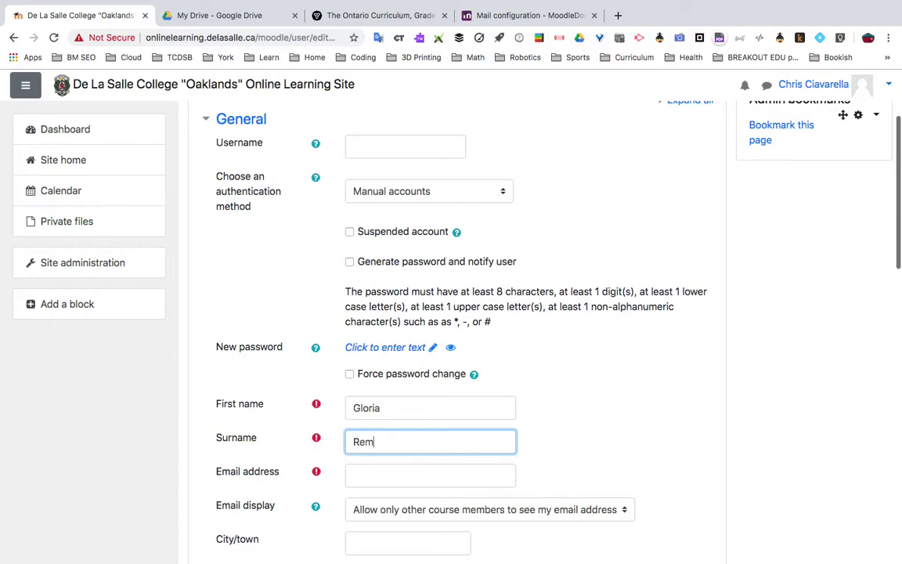
Fill in the user's school email address in the Email address field
{"action": "left_click", "coordinate": [417, 475]}
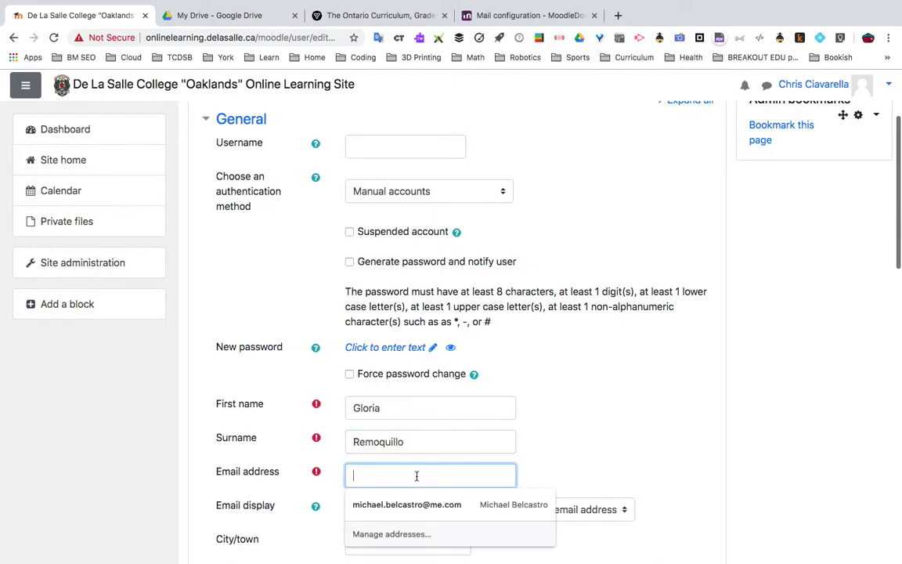
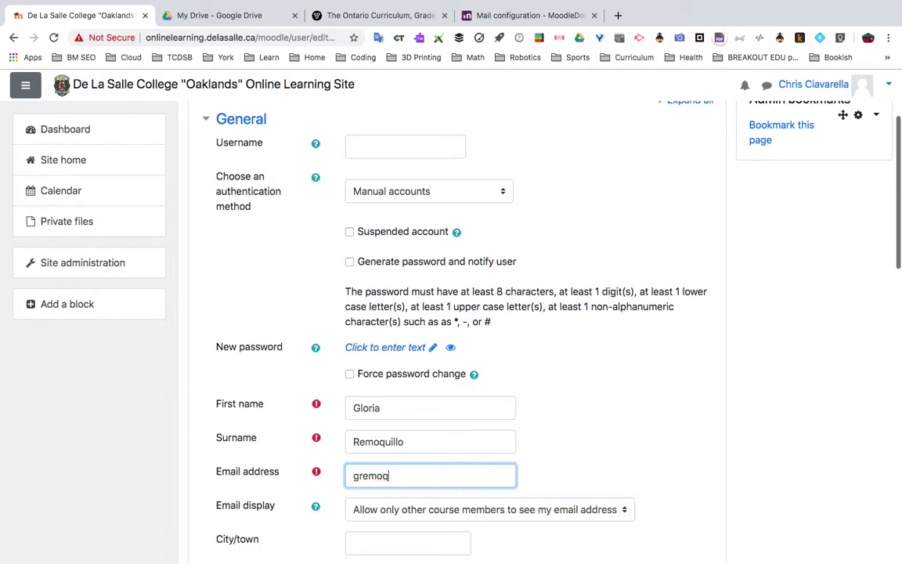
{"action": "scroll", "coordinate": [454, 329], "scroll_direction": "up", "scroll_amount": 3}
{"action": "scroll", "coordinate": [454, 329], "scroll_direction": "down", "scroll_amount": 2}
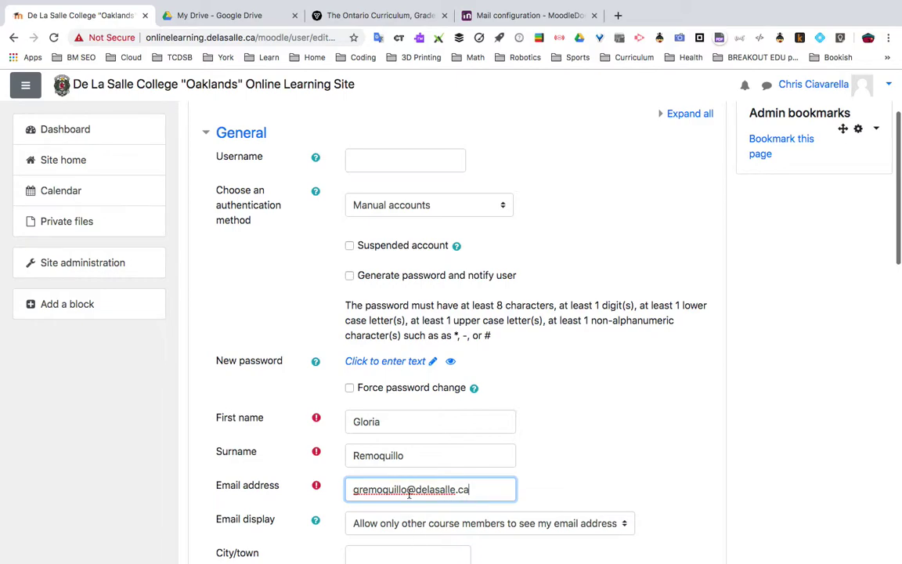
{"action": "left_click_drag", "start_coordinate": [407, 489], "coordinate": [394, 490]}
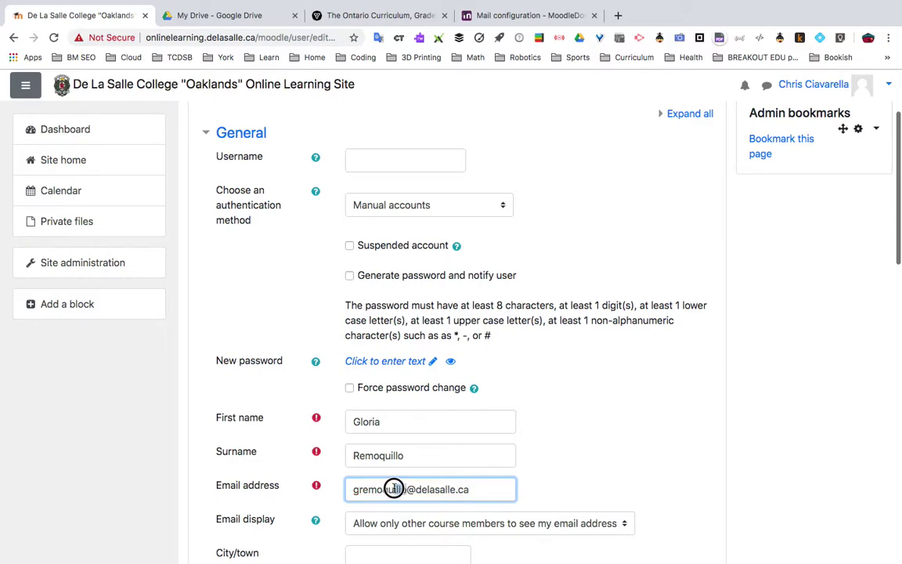
{"action": "left_click", "coordinate": [303, 437]}
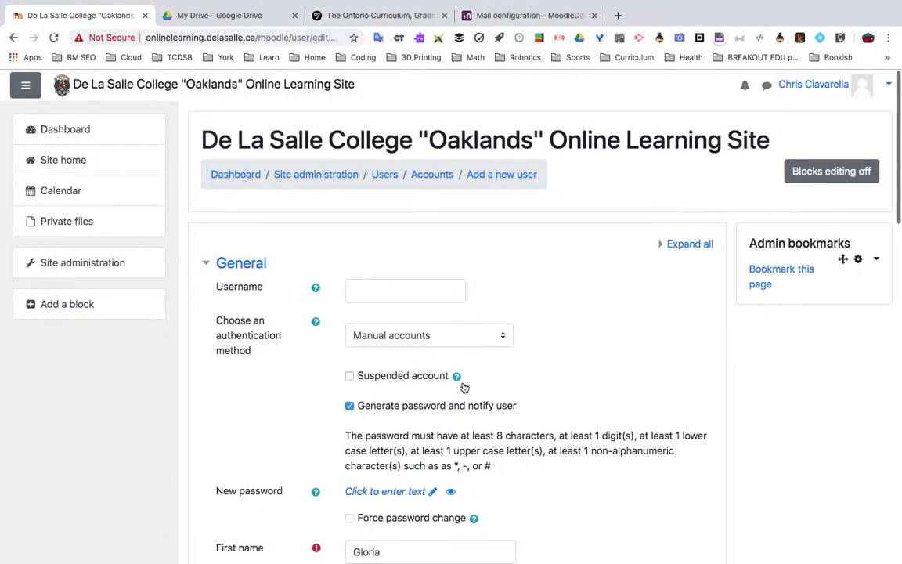
Scroll through the rest of the form down to the Create user button
{"action": "scroll", "coordinate": [464, 387], "scroll_direction": "down", "scroll_amount": 4}
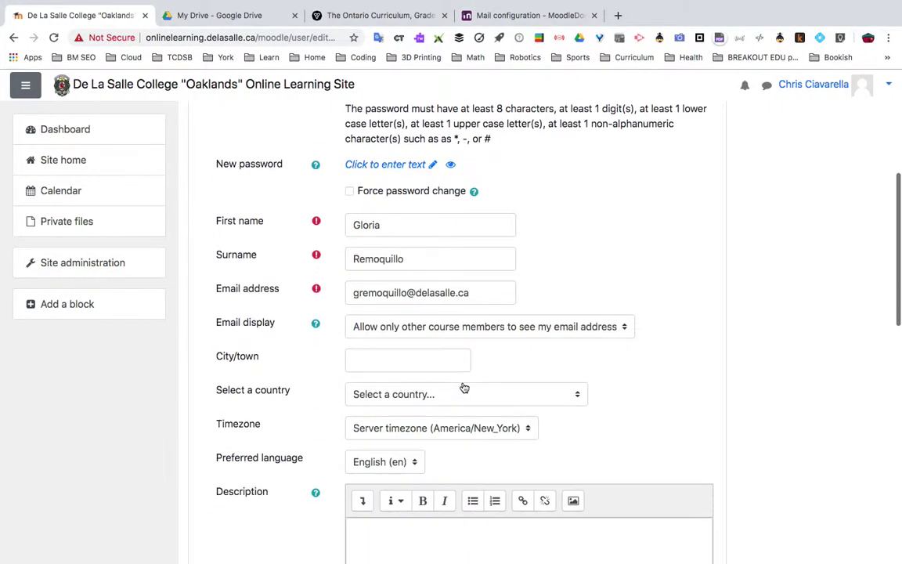
{"action": "scroll", "coordinate": [415, 235], "scroll_direction": "up", "scroll_amount": 2}
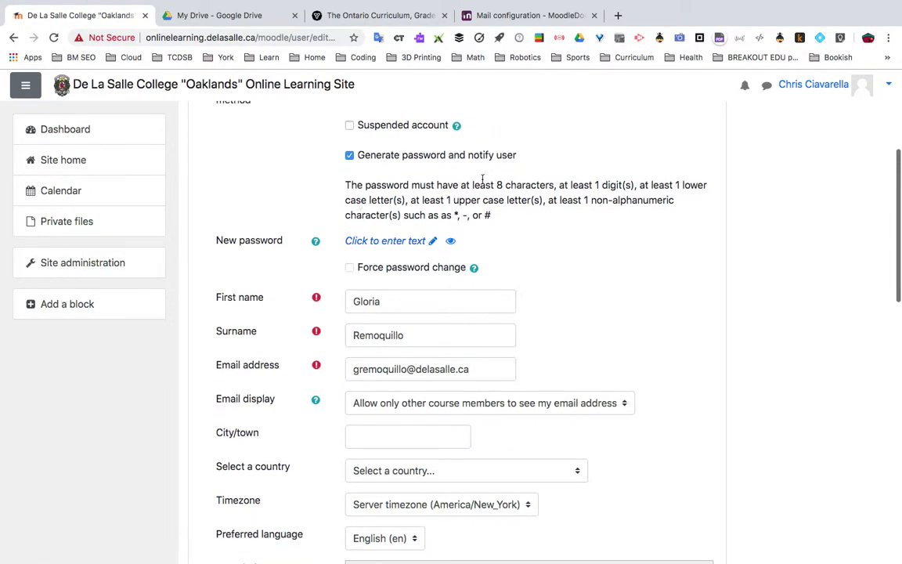
{"action": "scroll", "coordinate": [397, 173], "scroll_direction": "up", "scroll_amount": 2}
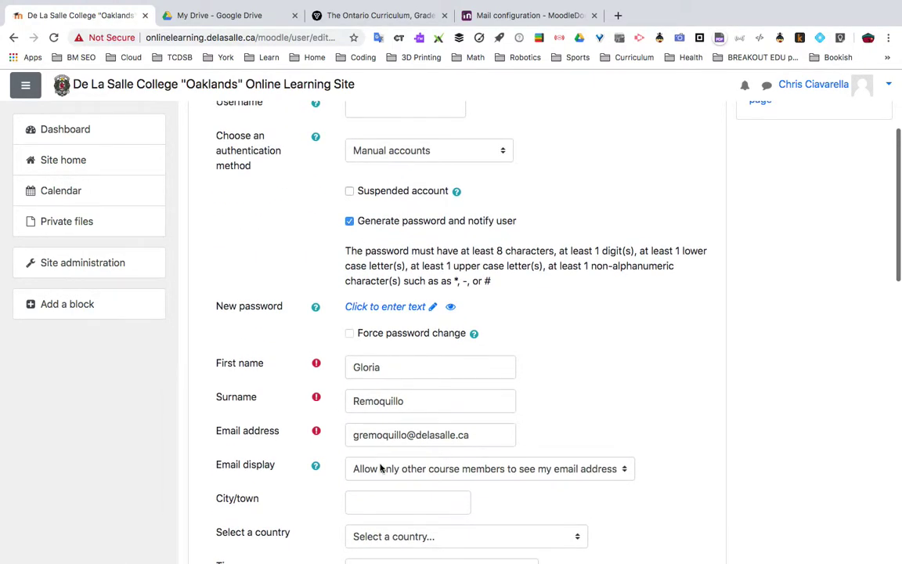
{"action": "scroll", "coordinate": [380, 468], "scroll_direction": "down", "scroll_amount": 10}
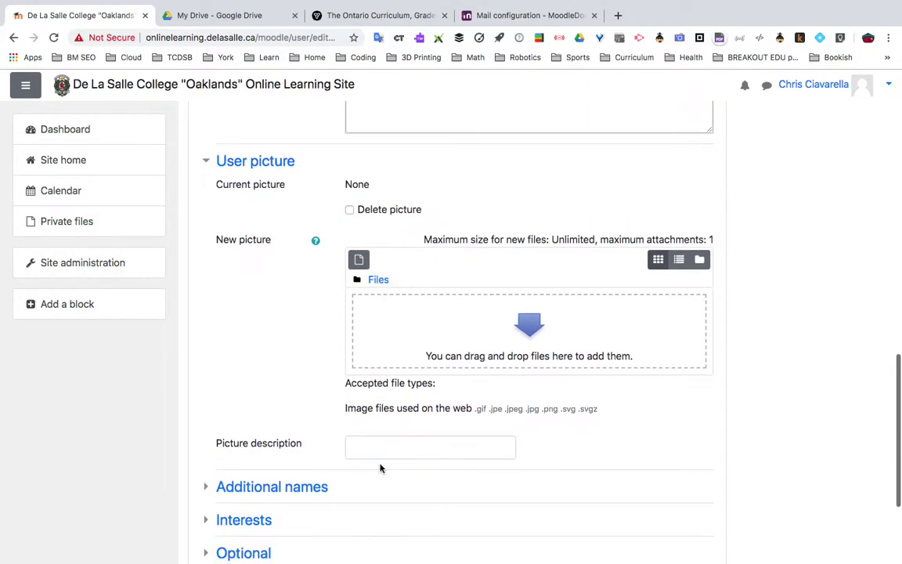
{"action": "scroll", "coordinate": [380, 468], "scroll_direction": "down", "scroll_amount": 3}
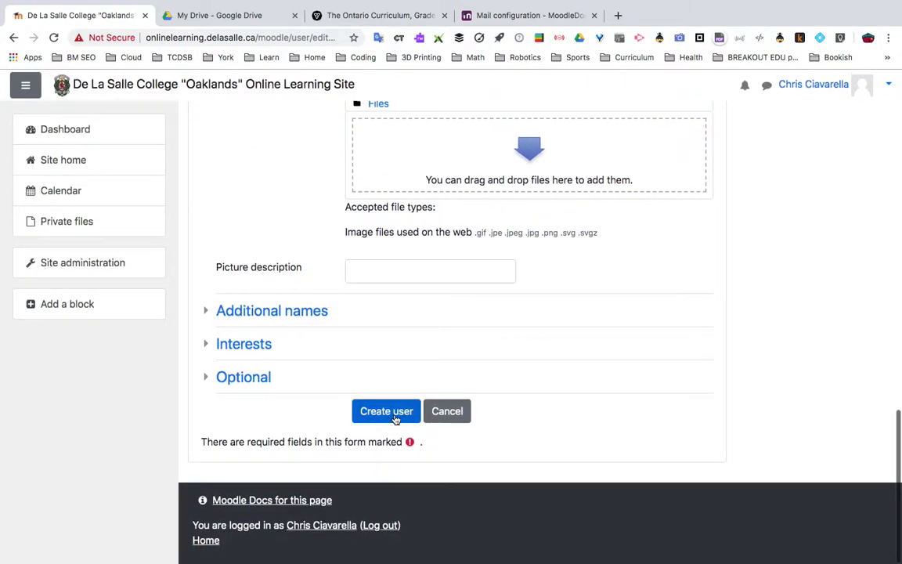
Submit the form and see the Username Required error
{"action": "left_click", "coordinate": [395, 418]}
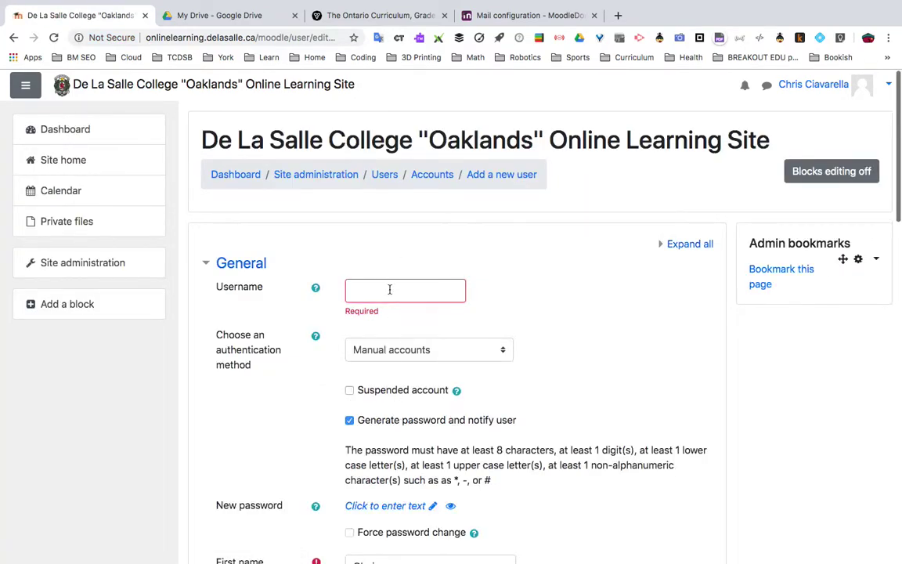
{"action": "scroll", "coordinate": [390, 289], "scroll_direction": "down", "scroll_amount": 4}
{"action": "scroll", "coordinate": [391, 293], "scroll_direction": "up", "scroll_amount": 3}
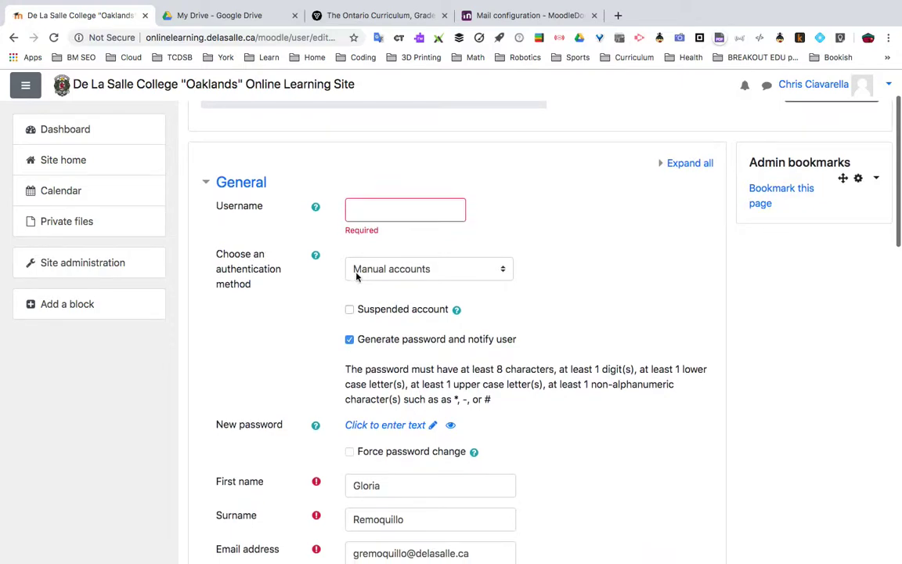
{"action": "scroll", "coordinate": [382, 470], "scroll_direction": "down", "scroll_amount": 3}
Paste the name part of the email address into the Username field
{"action": "left_click_drag", "start_coordinate": [407, 454], "coordinate": [350, 452]}
{"action": "key", "text": "super+c"}
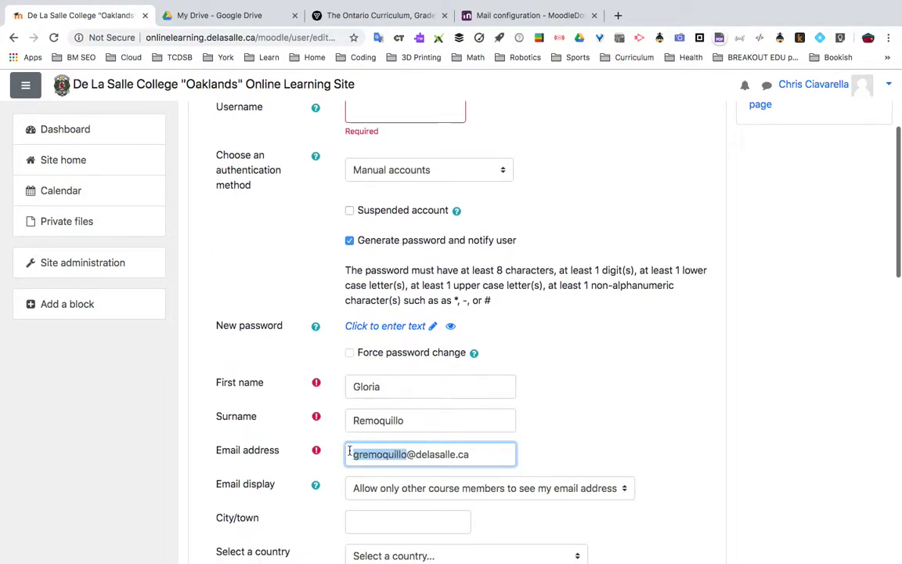
{"action": "scroll", "coordinate": [351, 451], "scroll_direction": "up", "scroll_amount": 3}
{"action": "left_click", "coordinate": [395, 293]}
{"action": "key", "text": "super+v"}
{"action": "scroll", "coordinate": [396, 293], "scroll_direction": "down", "scroll_amount": 3}
Append the email's domain so the username matches the full email address
{"action": "left_click_drag", "start_coordinate": [468, 490], "coordinate": [408, 495]}
{"action": "key", "text": "super+c"}
{"action": "scroll", "coordinate": [408, 496], "scroll_direction": "up", "scroll_amount": 2}
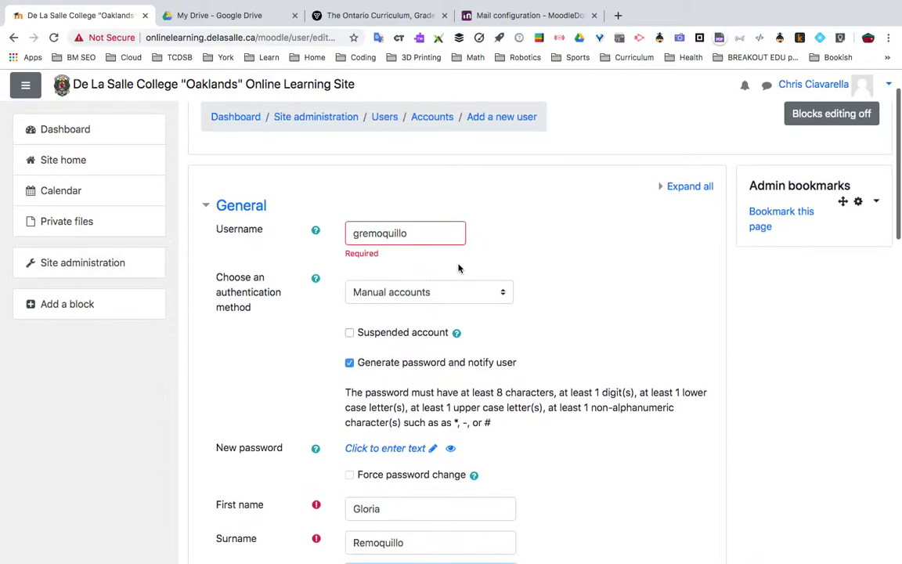
{"action": "left_click", "coordinate": [435, 235]}
{"action": "key", "text": "super+v"}
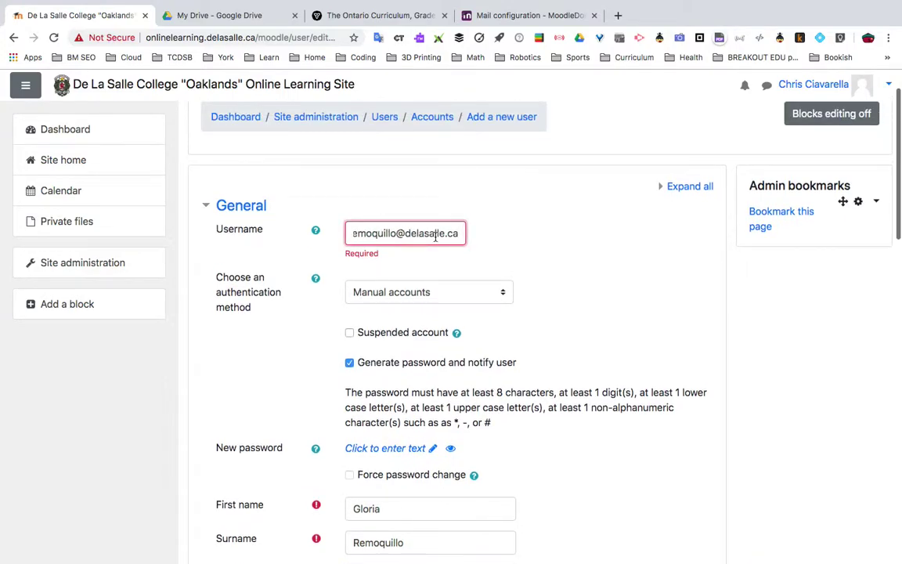
{"action": "scroll", "coordinate": [358, 296], "scroll_direction": "down", "scroll_amount": 5}
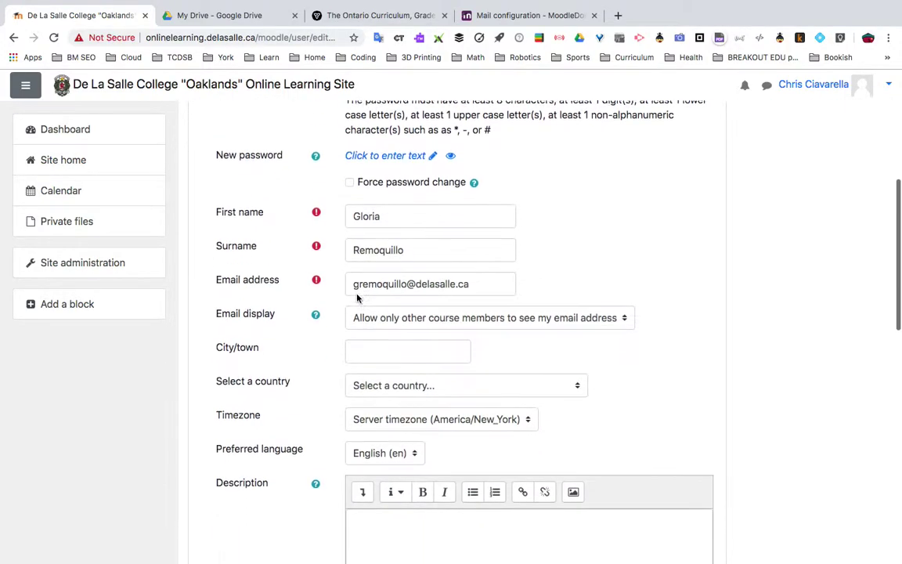
{"action": "scroll", "coordinate": [358, 296], "scroll_direction": "down", "scroll_amount": 15}
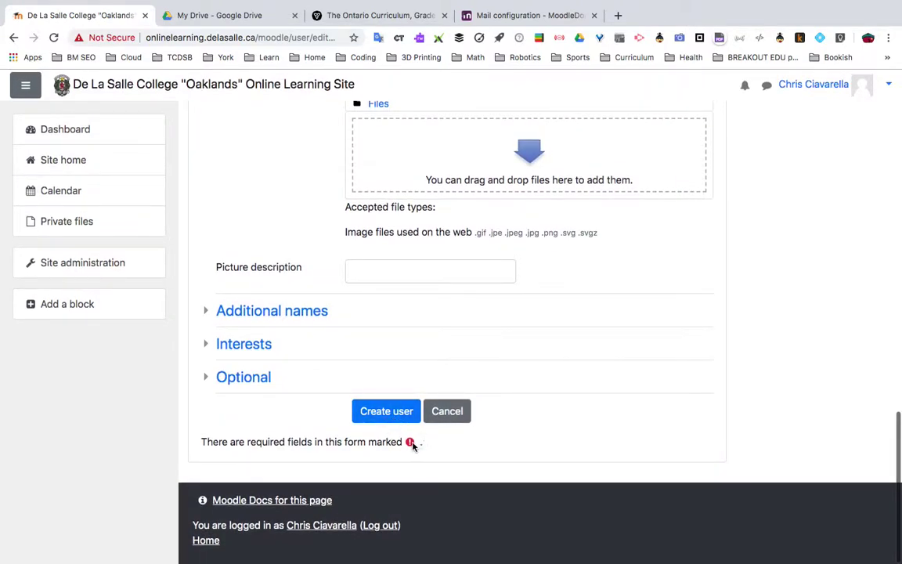
Create the account, now shown in the Browse list of users with 7 users
{"action": "left_click", "coordinate": [385, 415]}
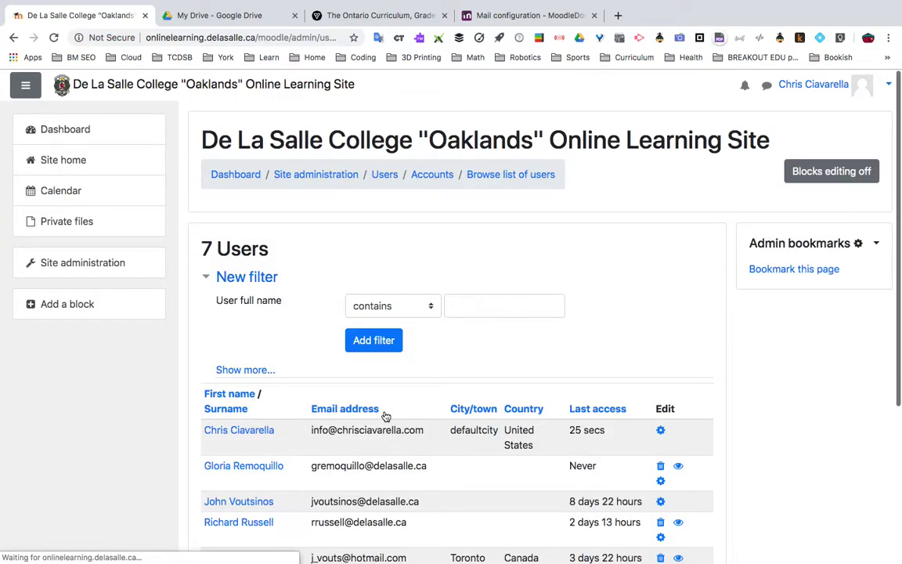
{"action": "scroll", "coordinate": [376, 407], "scroll_direction": "down", "scroll_amount": 2}
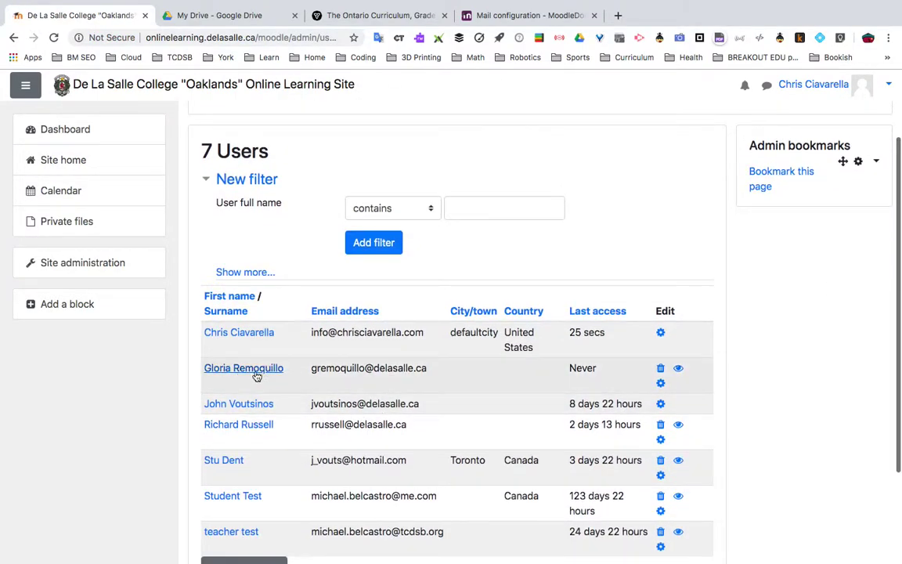